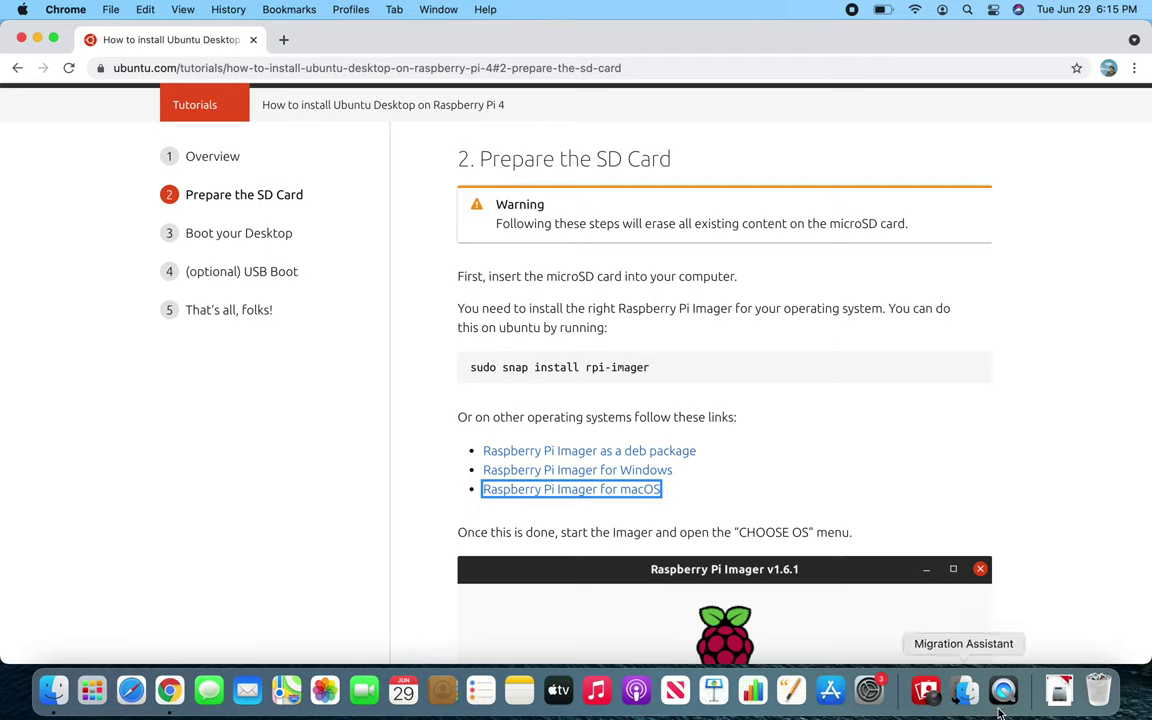
Step: Launch Raspberry Pi Imager from its mounted disk image window and bring the program to the front
click(1060, 692)
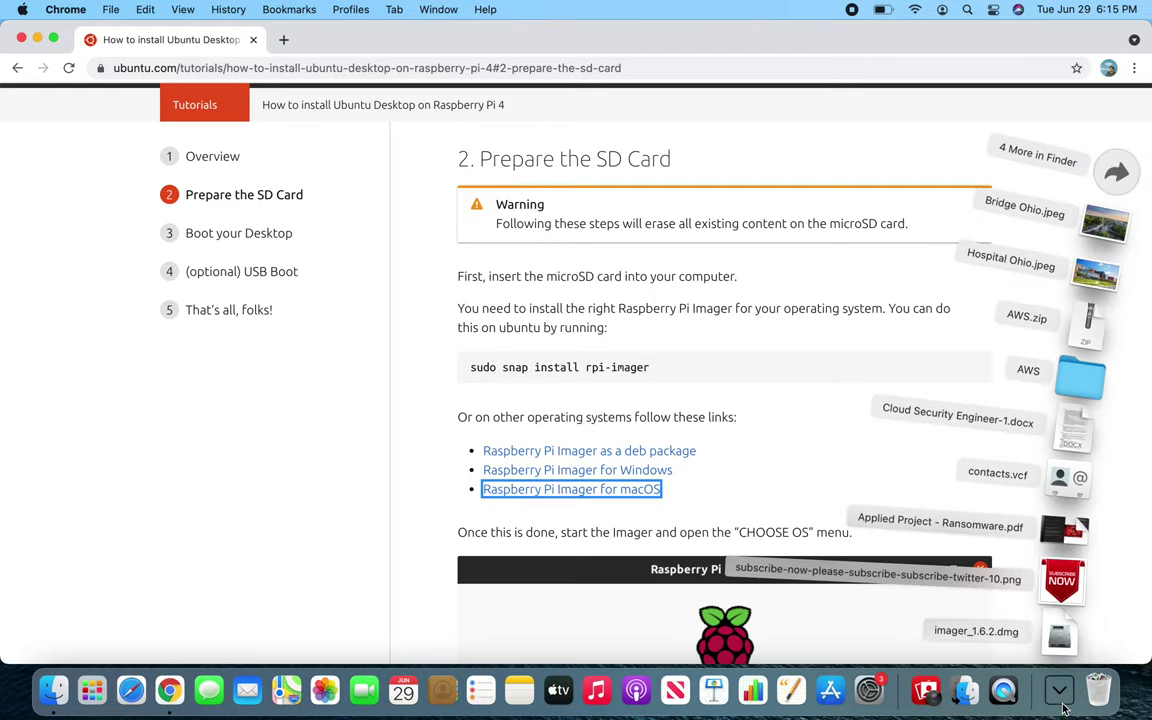
click(1108, 176)
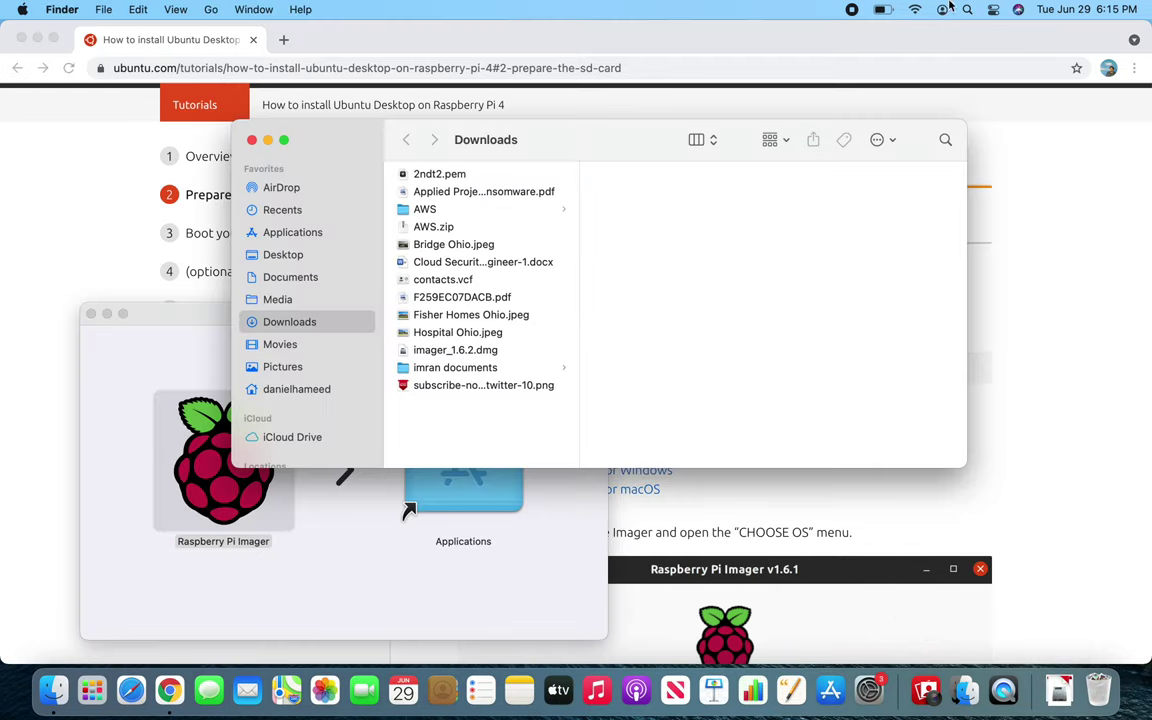
click(252, 140)
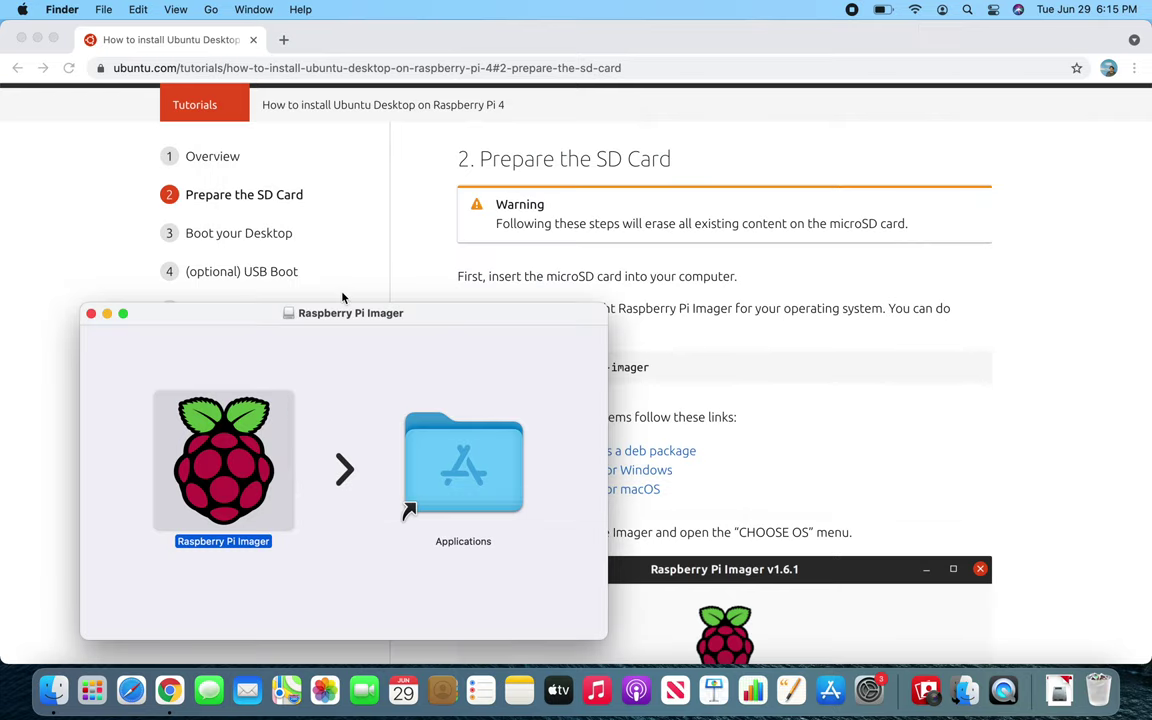
double_click(232, 458)
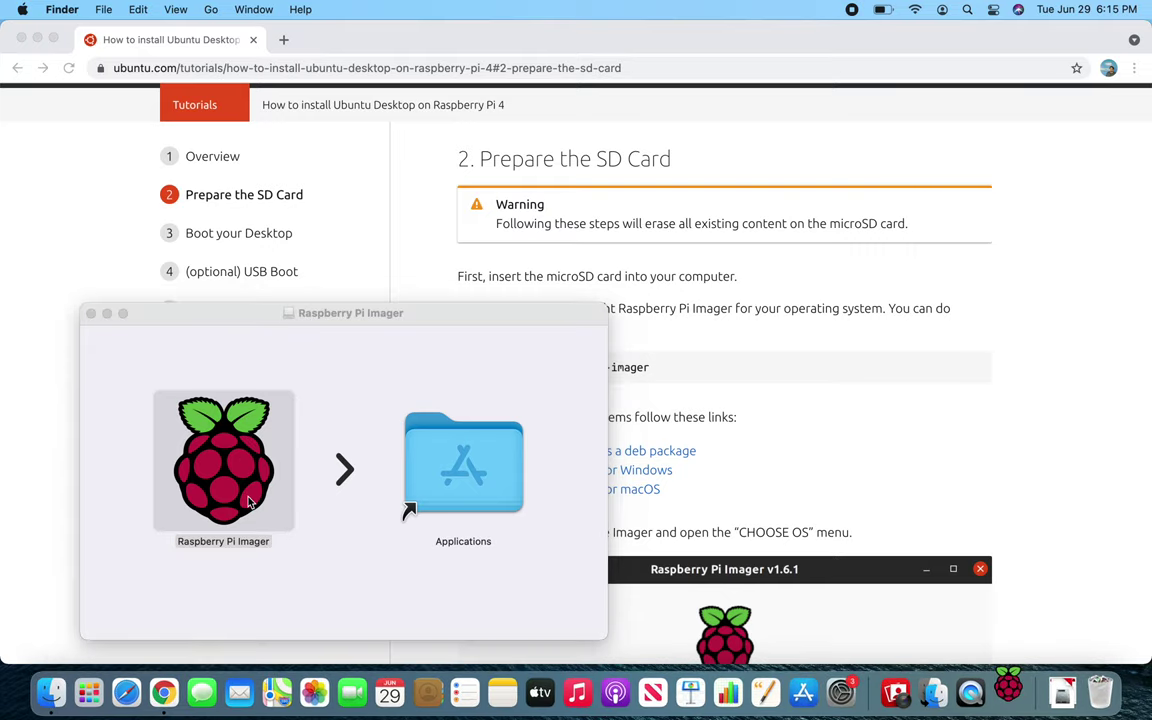
click(890, 325)
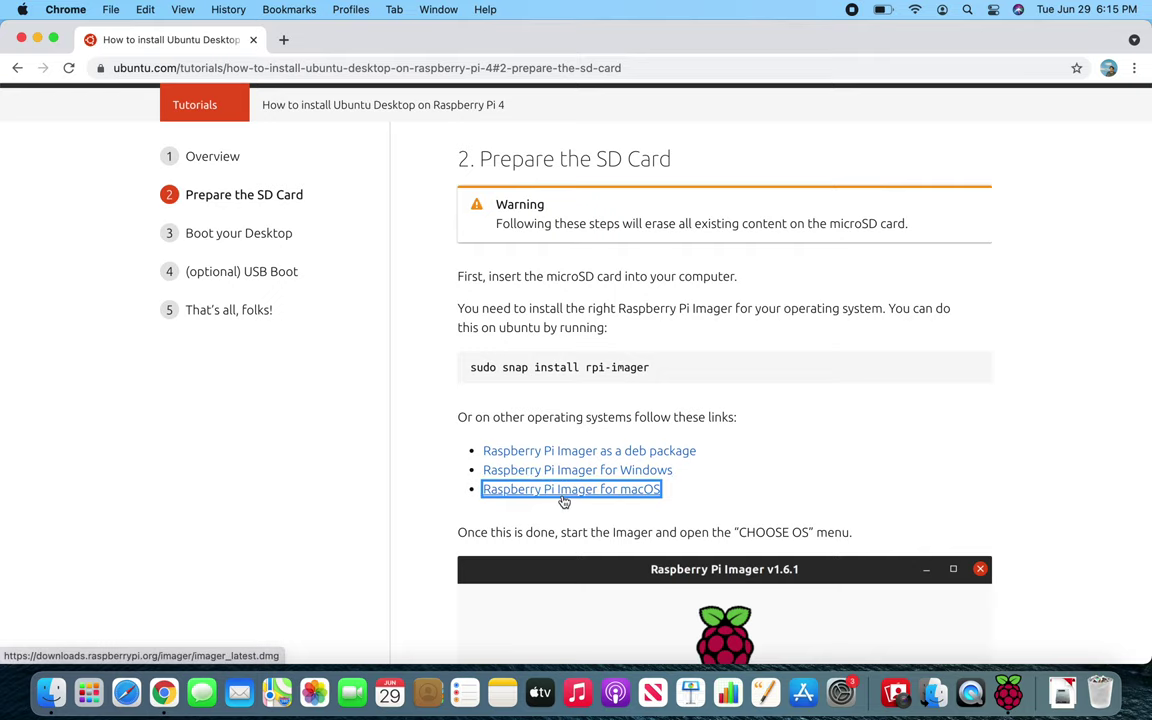
click(1006, 692)
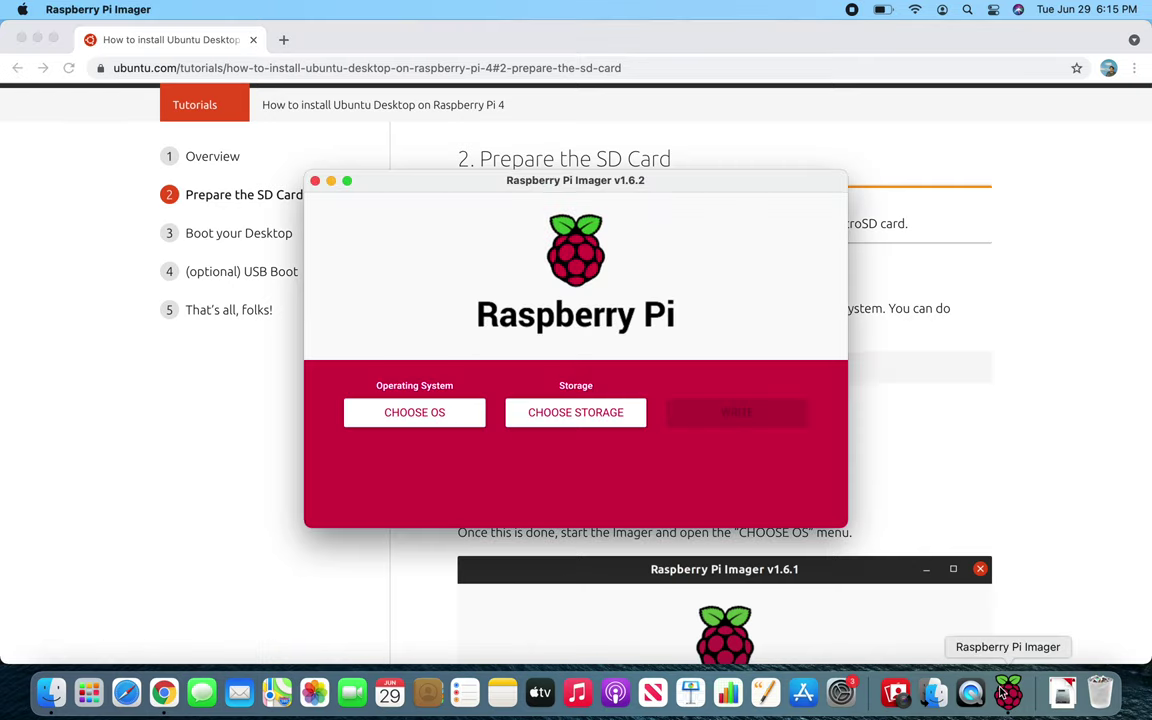
Step: Browse the operating system choices to the Ubuntu images within the other general purpose OS category
click(429, 416)
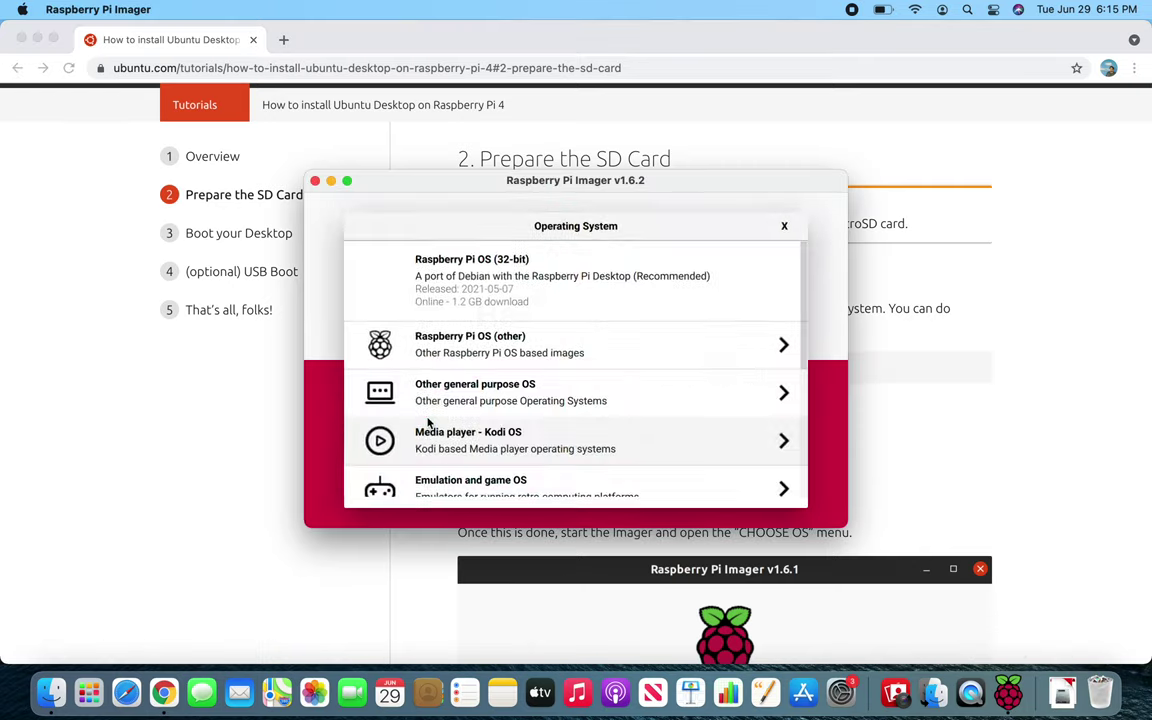
scroll(518, 368, down, 2)
click(518, 368)
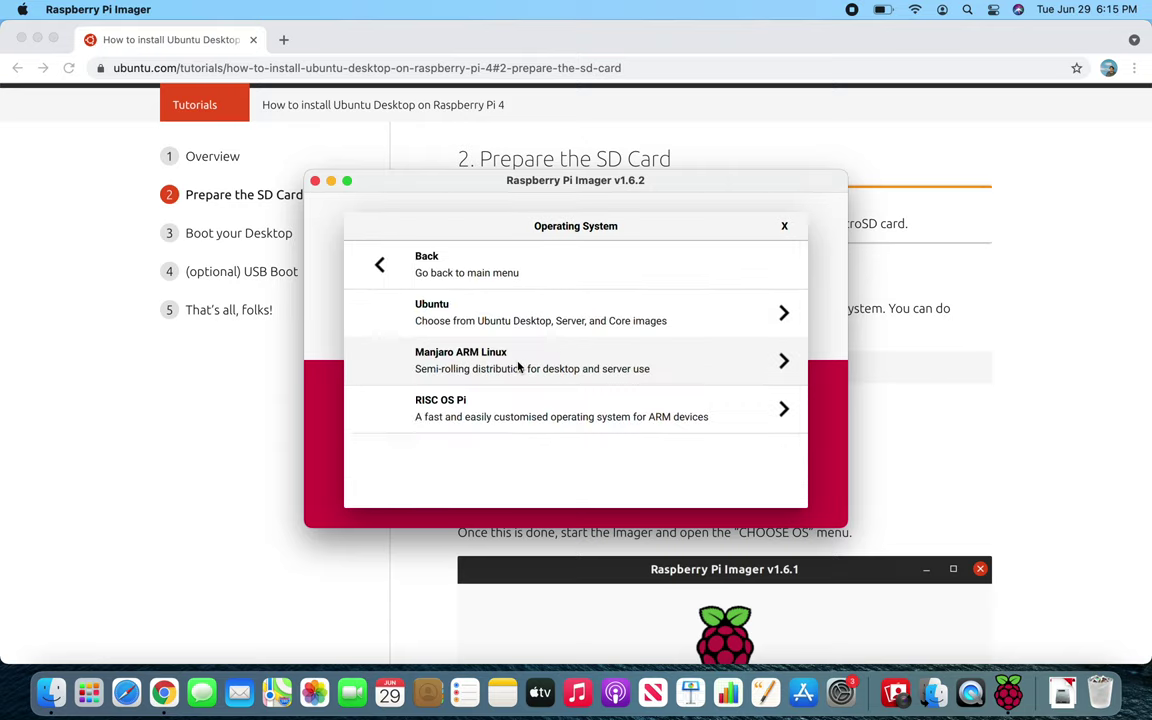
click(523, 312)
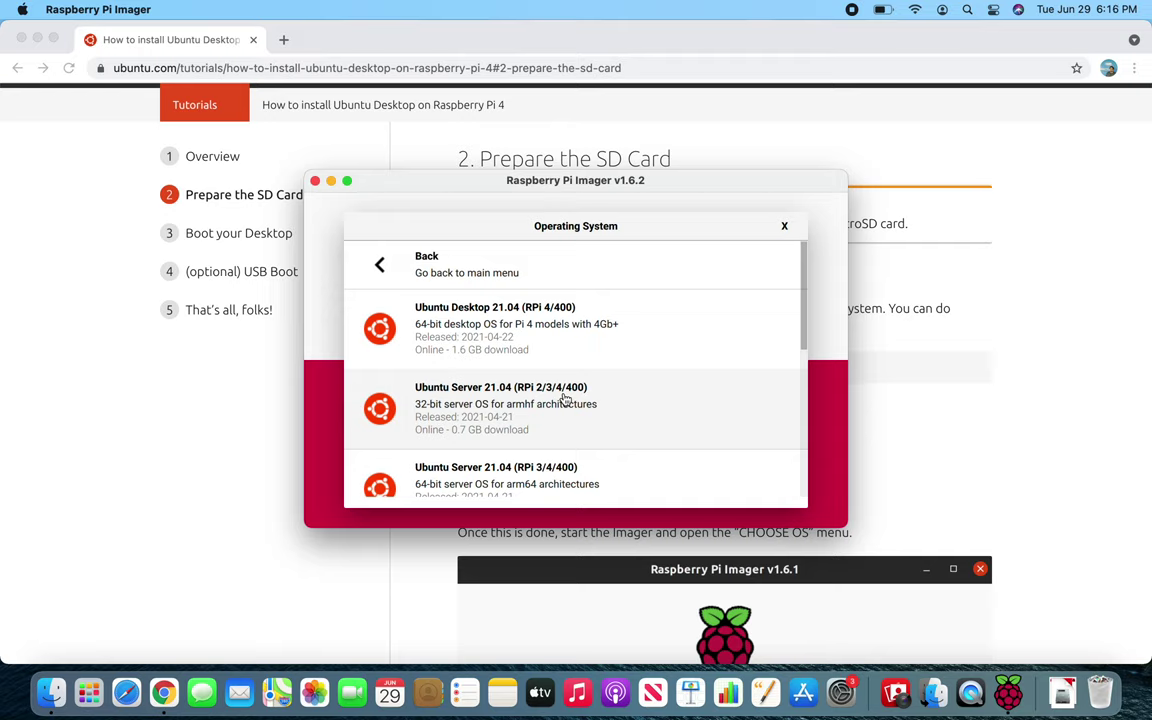
Step: Switch to Chrome, search the web for "rasp pi 3 64 bit or 32 bit", and close the search page after reading it
click(283, 40)
click(283, 40)
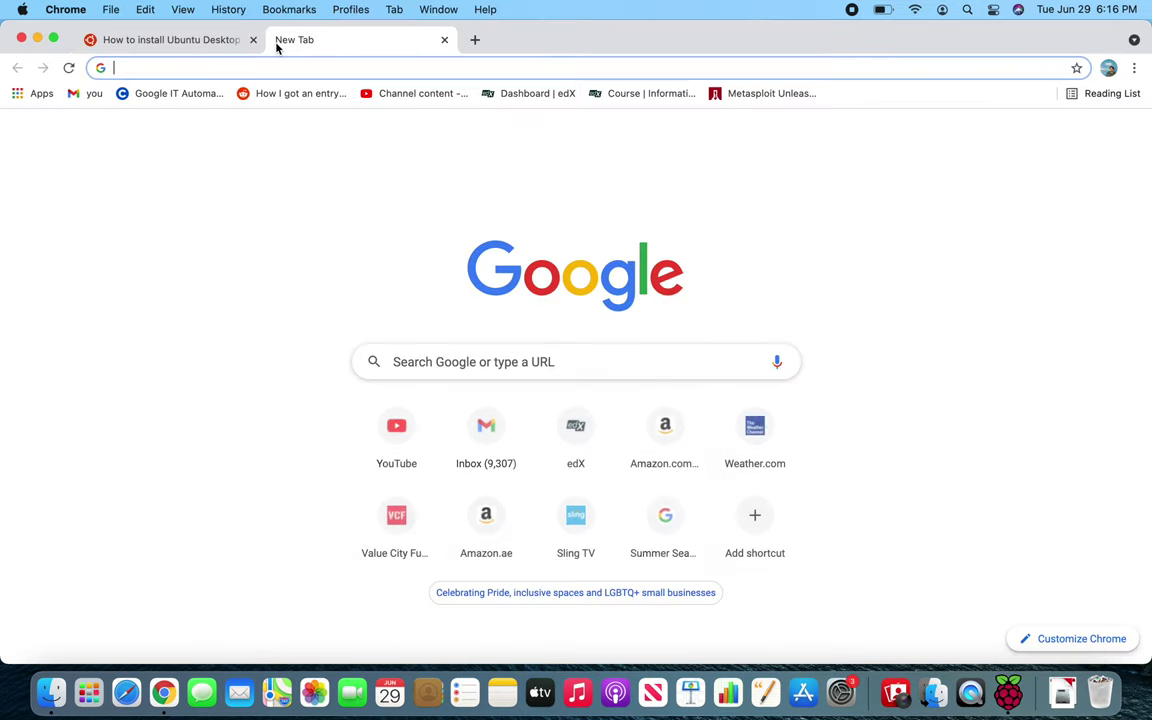
text(rasp)
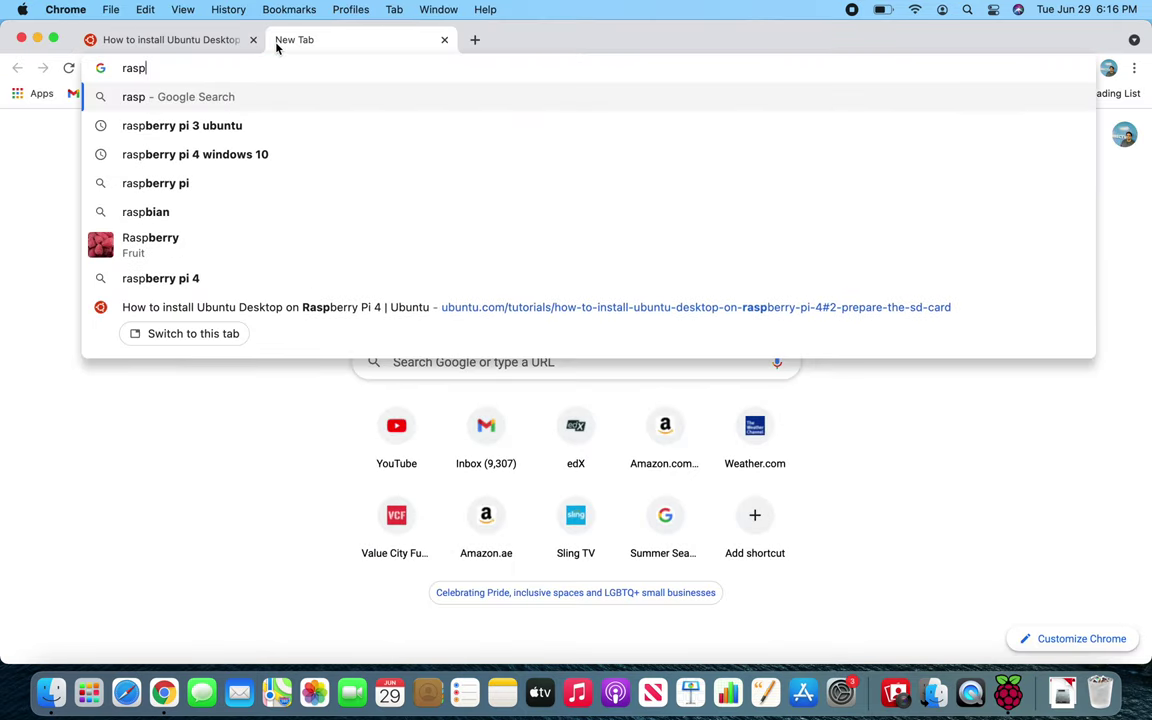
text( pi 3 )
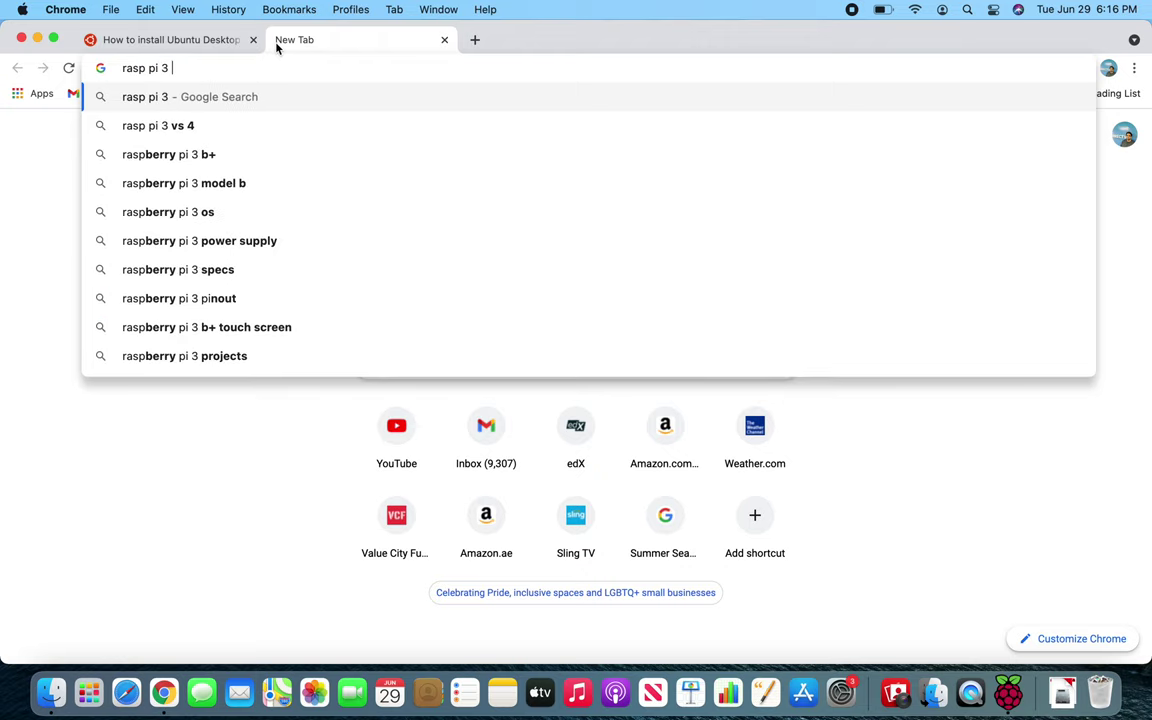
text(64)
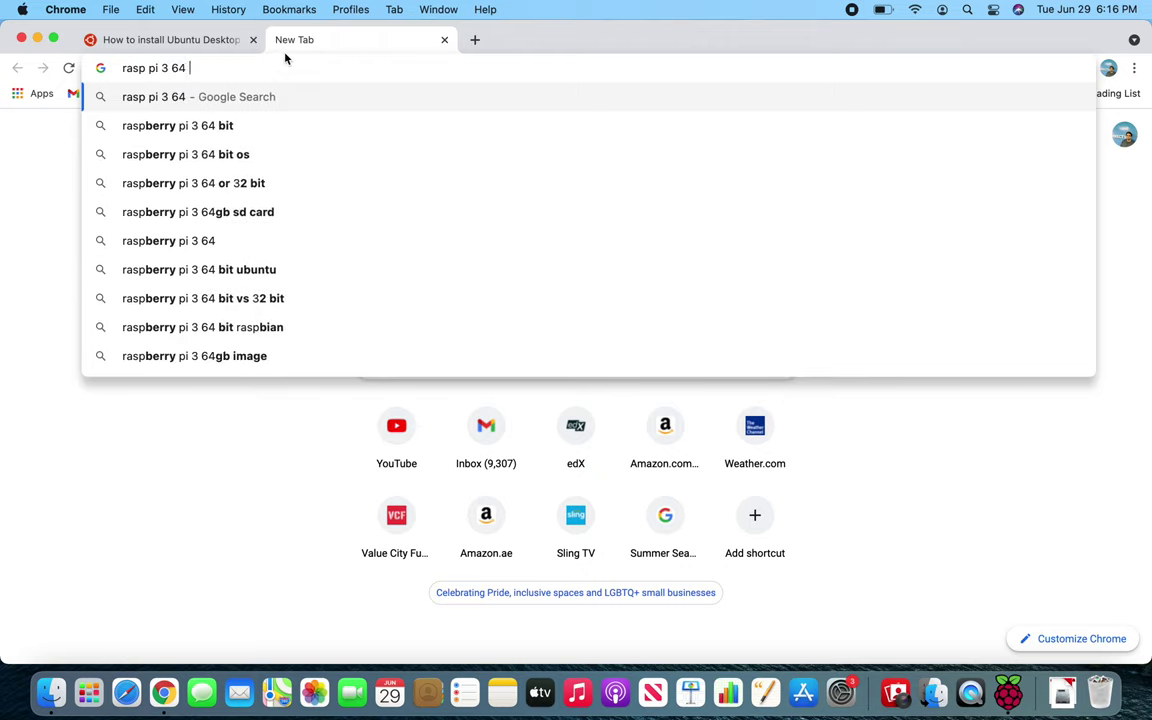
text( bit or 32 bit)
key(Return)
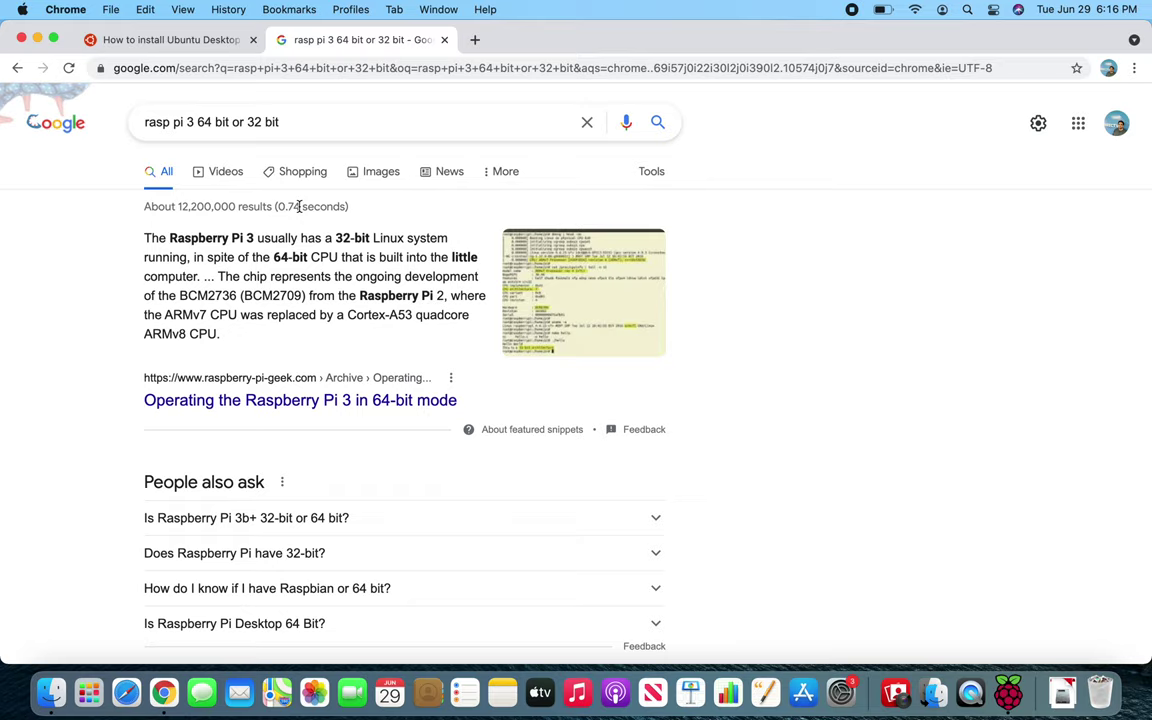
click(443, 40)
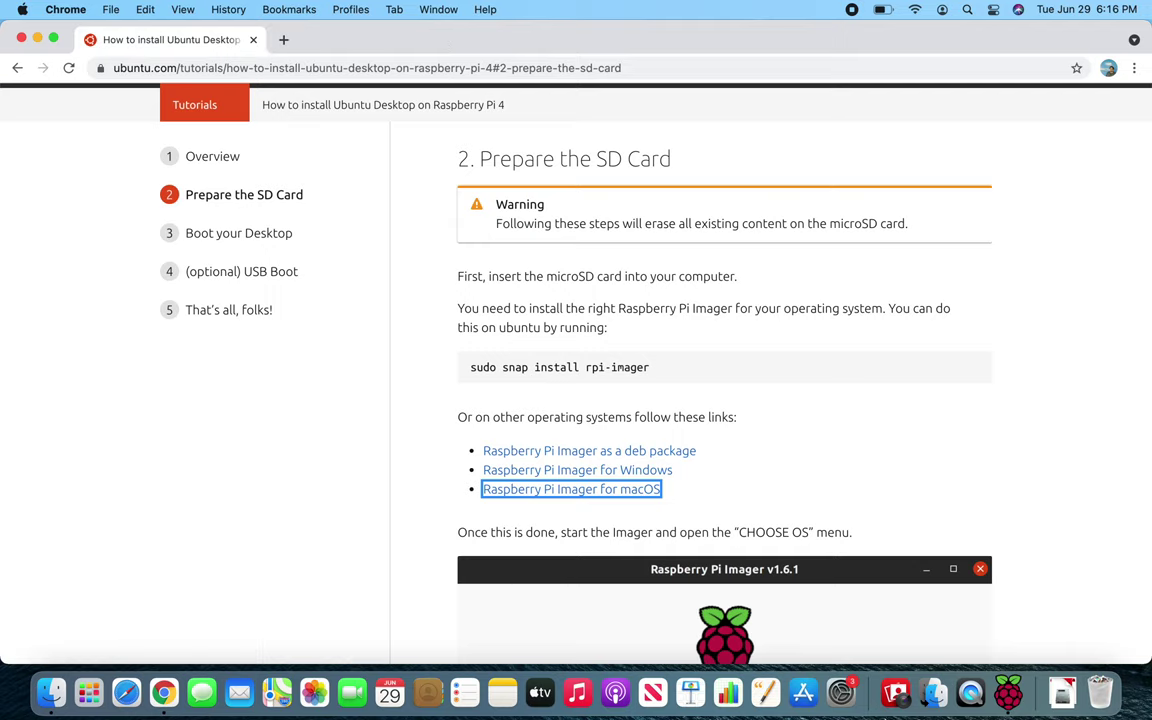
Step: Switch back to Raspberry Pi Imager and choose Ubuntu Desktop 21.04 (RPi 4/400) with the Generic SD card as storage
click(1008, 690)
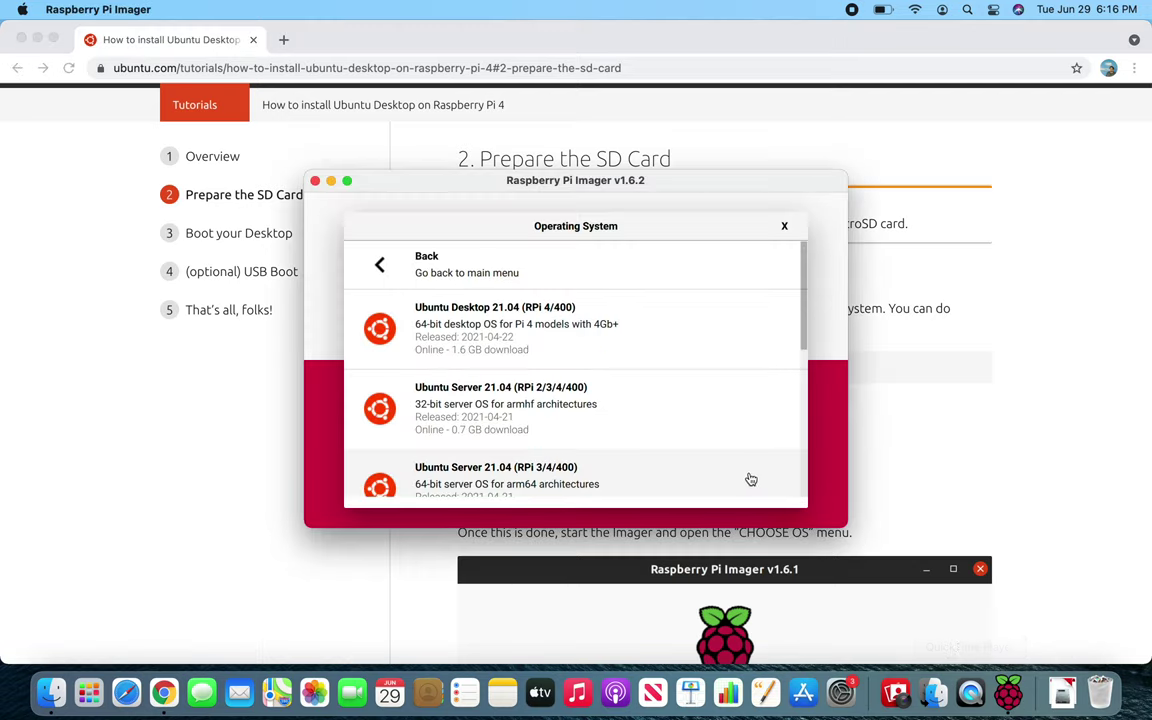
click(620, 312)
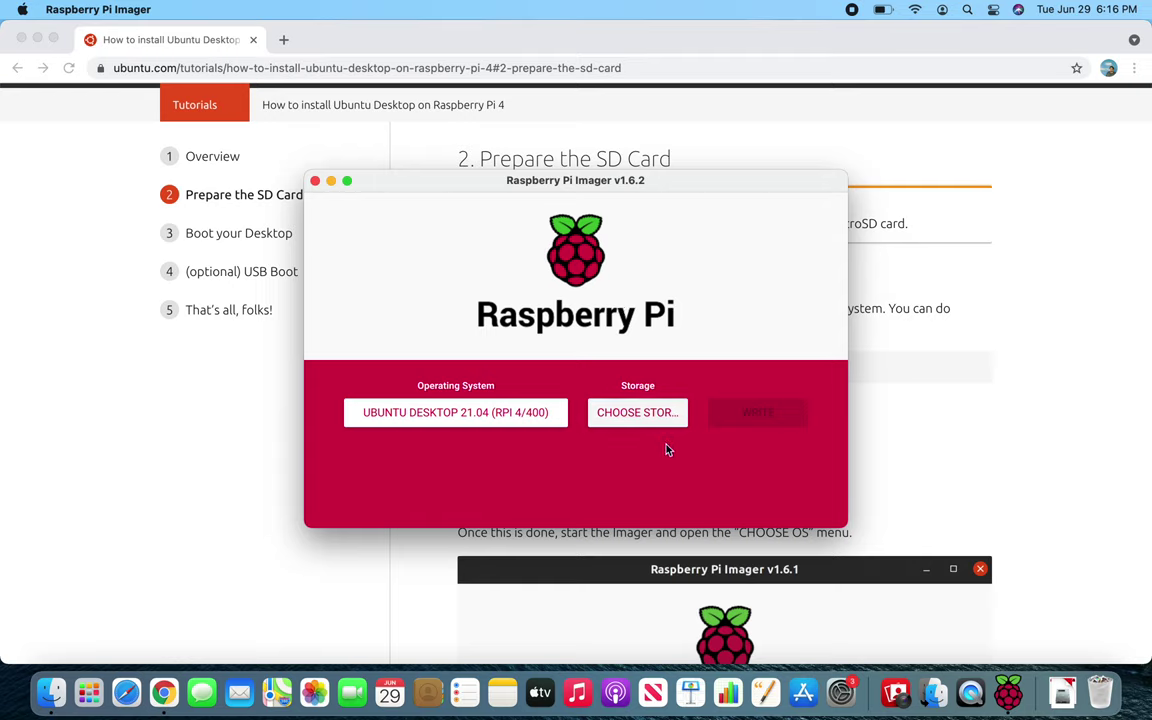
click(661, 418)
click(509, 280)
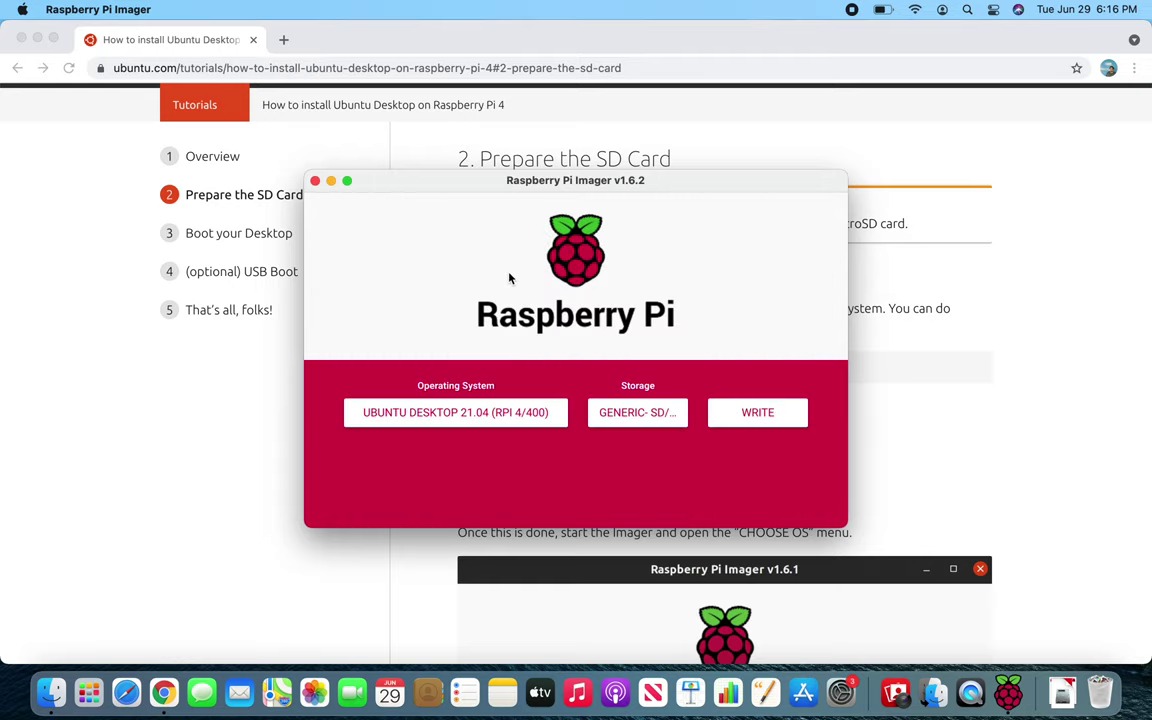
Step: Start writing the image to the SD card, authorising it with the account password and allowing access to the removable volume
click(757, 432)
click(590, 414)
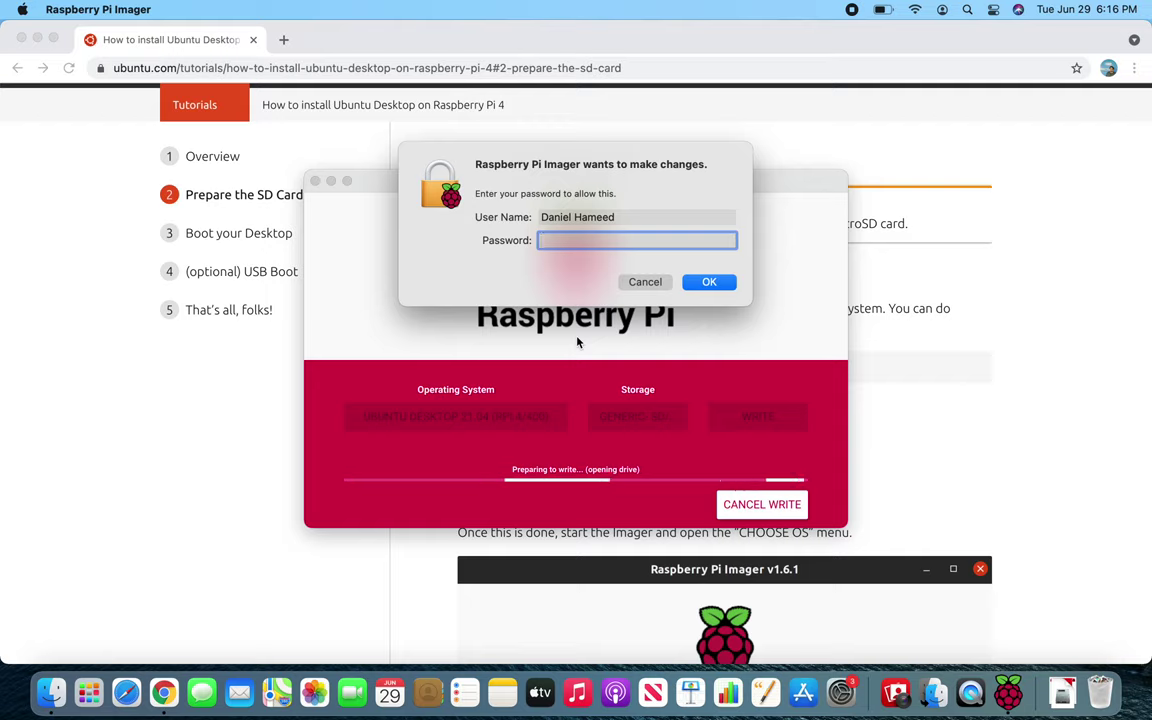
text(********)
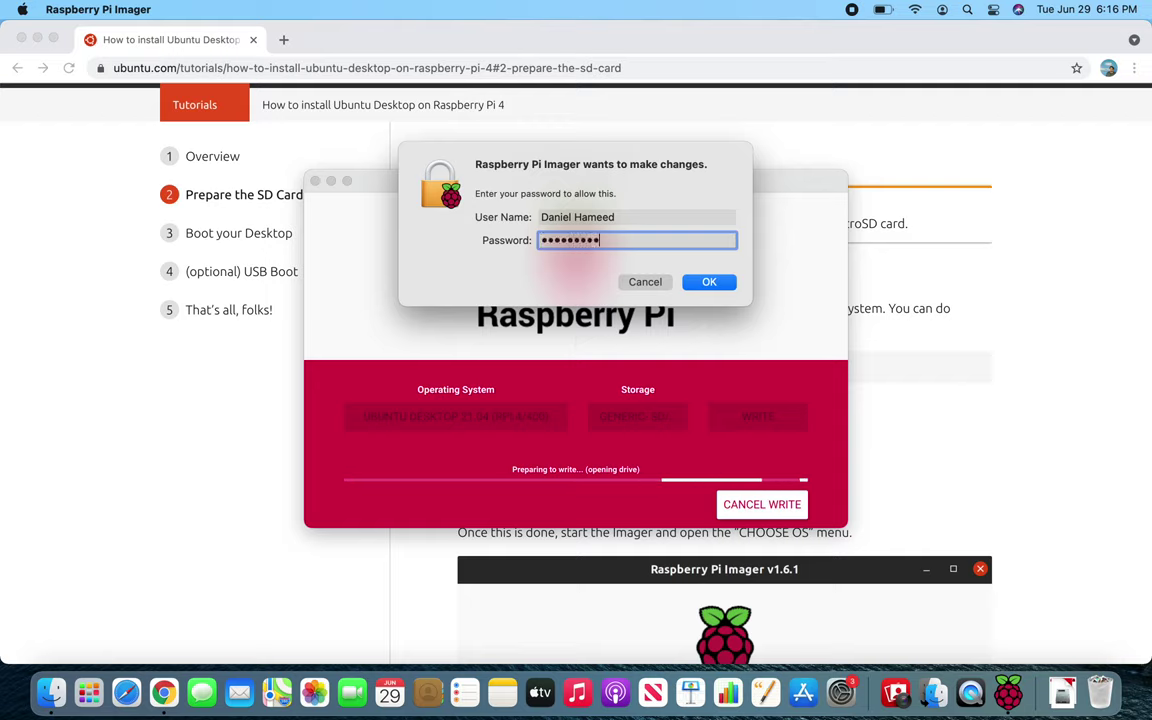
key(Return)
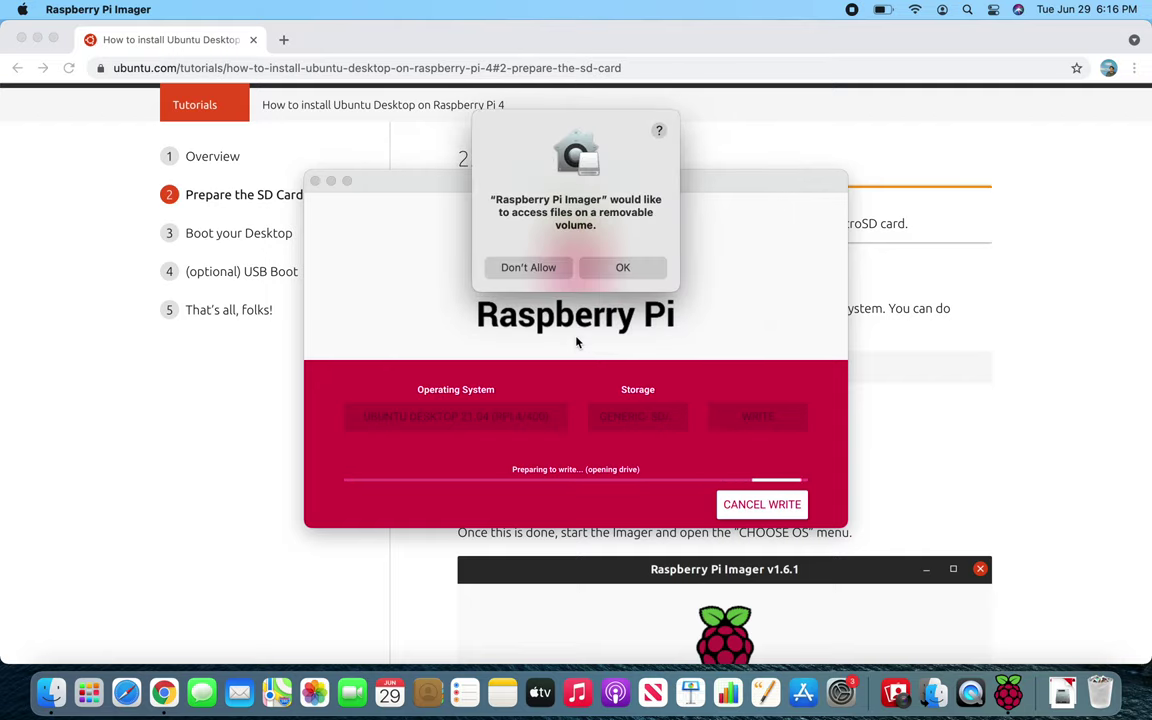
click(620, 267)
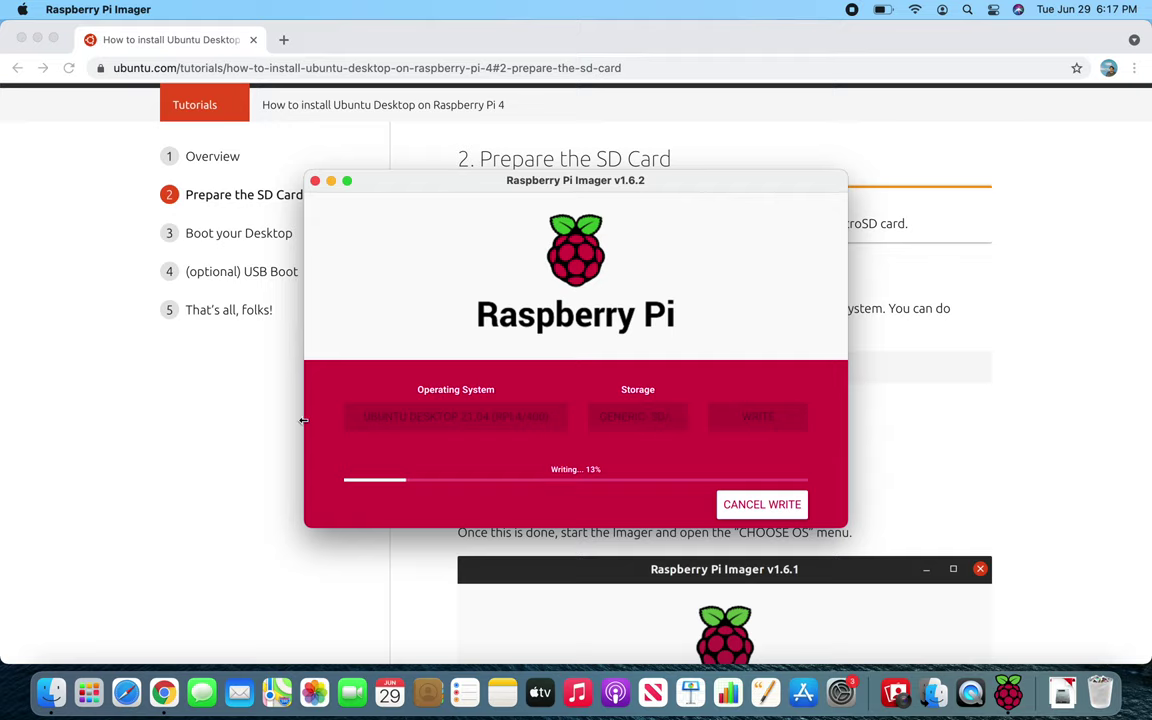
Step: Switch to Chrome and read the rest of the tutorial's Prepare the SD Card section
click(211, 440)
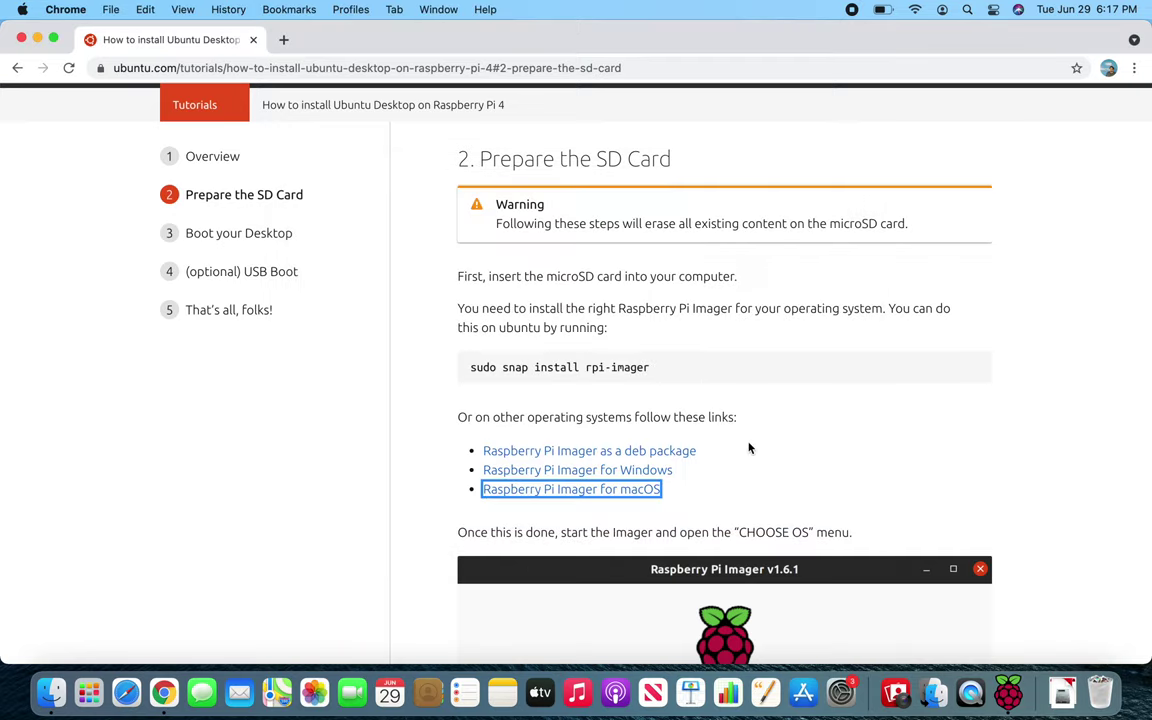
scroll(749, 447, down, 15)
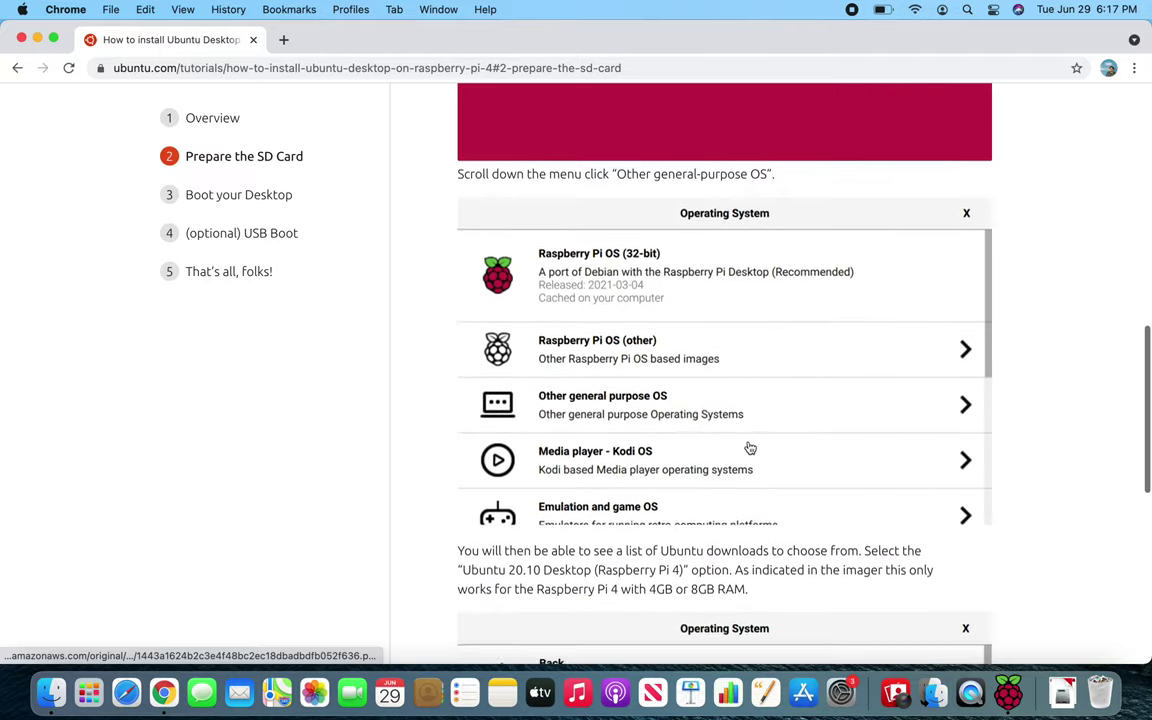
scroll(749, 447, down, 5)
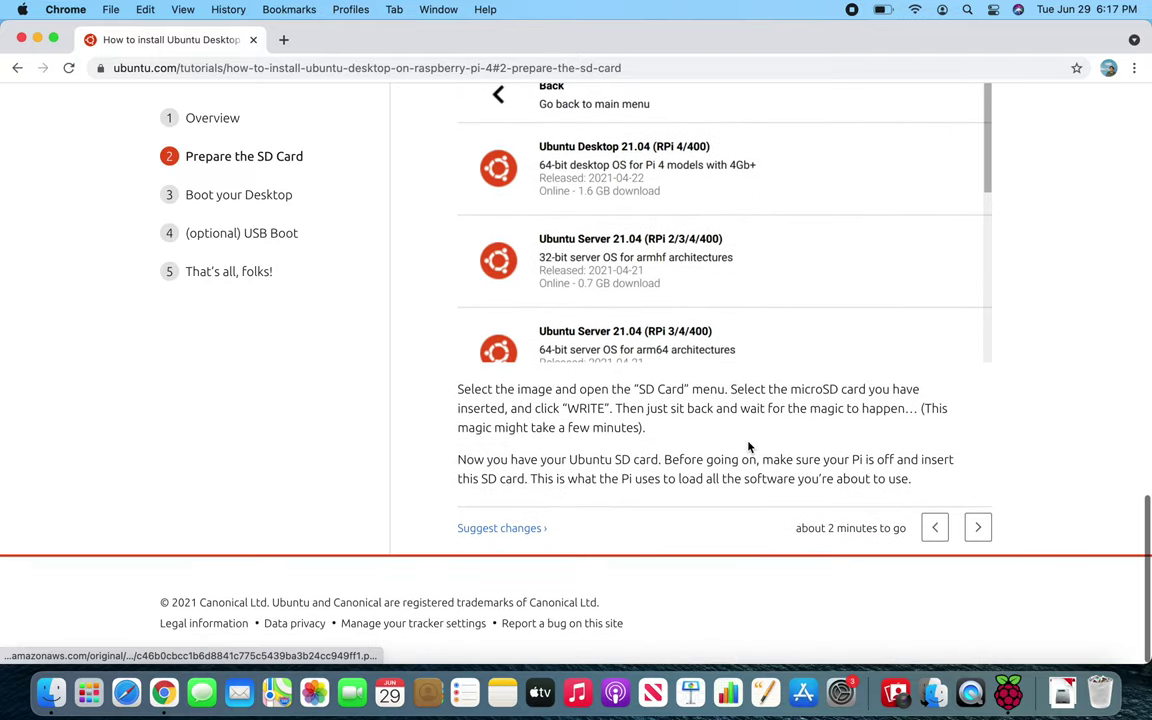
Step: Review the language, keyboard and timezone instructions in the Boot your Desktop section, and return to Raspberry Pi Imager to check the write progress
click(987, 537)
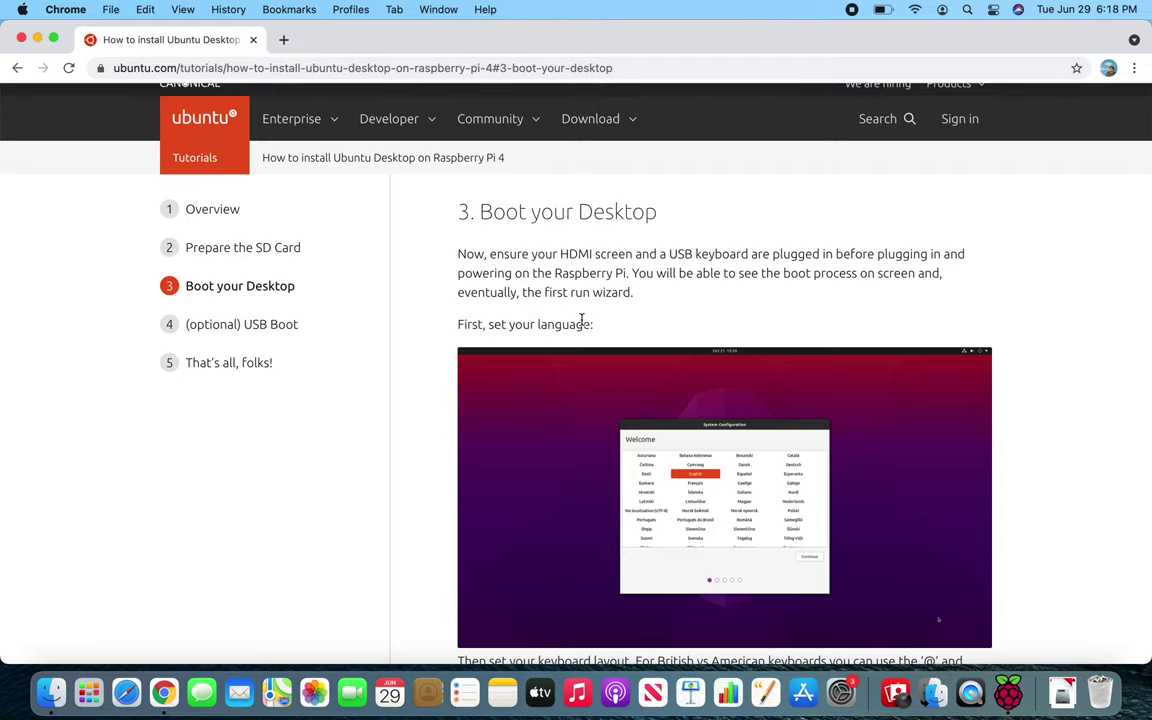
scroll(581, 322, down, 10)
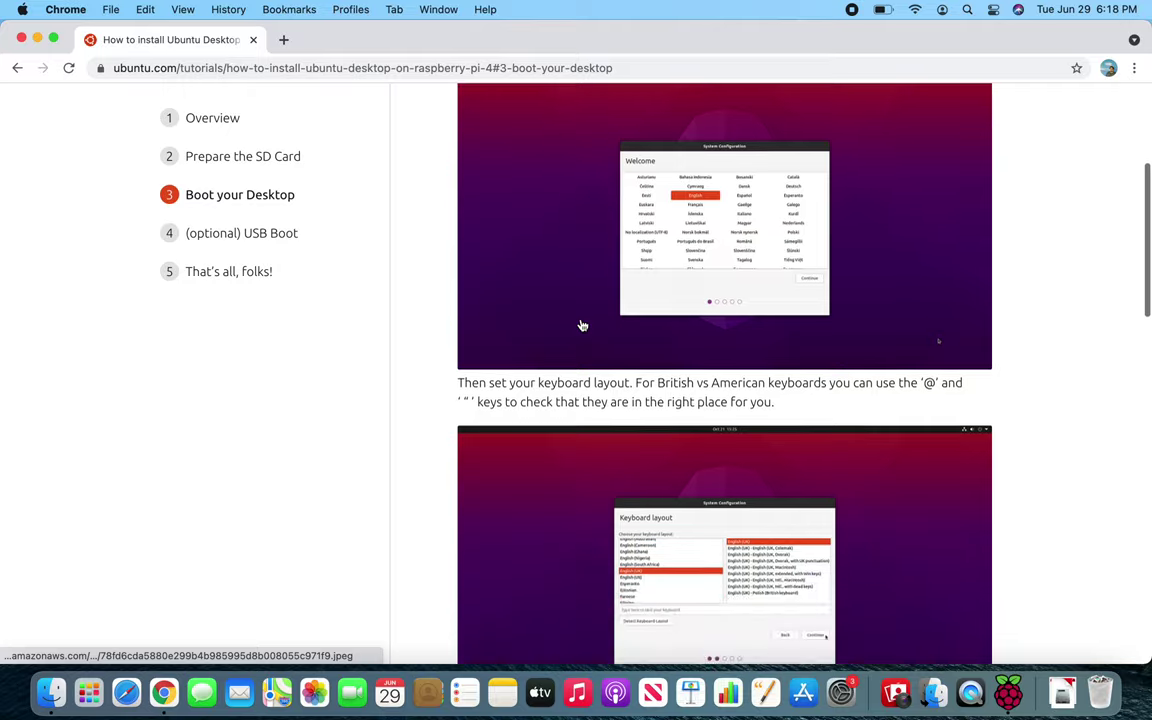
scroll(582, 325, down, 6)
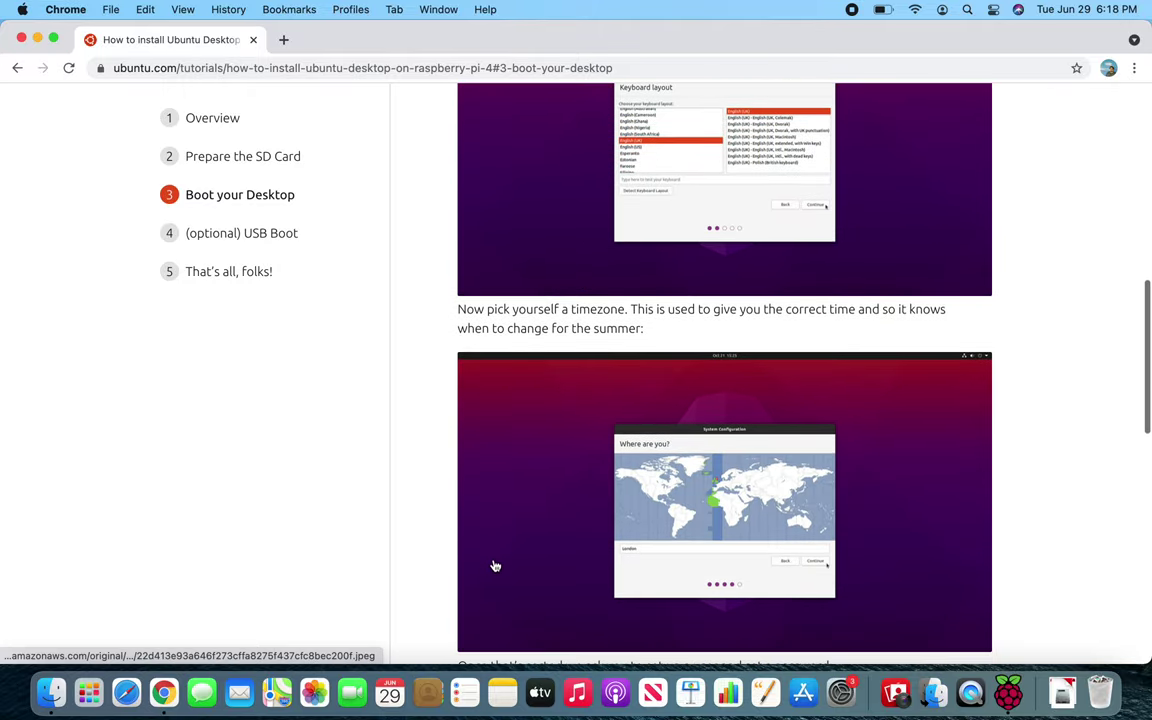
scroll(497, 551, down, 1)
scroll(496, 550, up, 2)
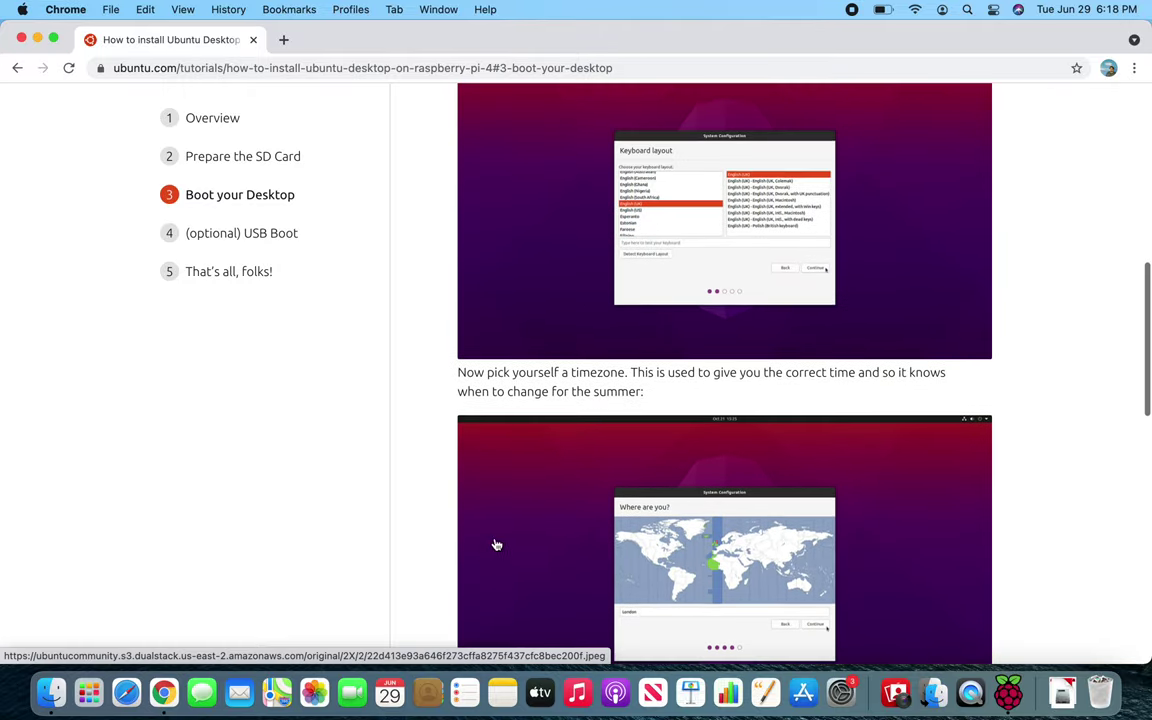
click(1010, 692)
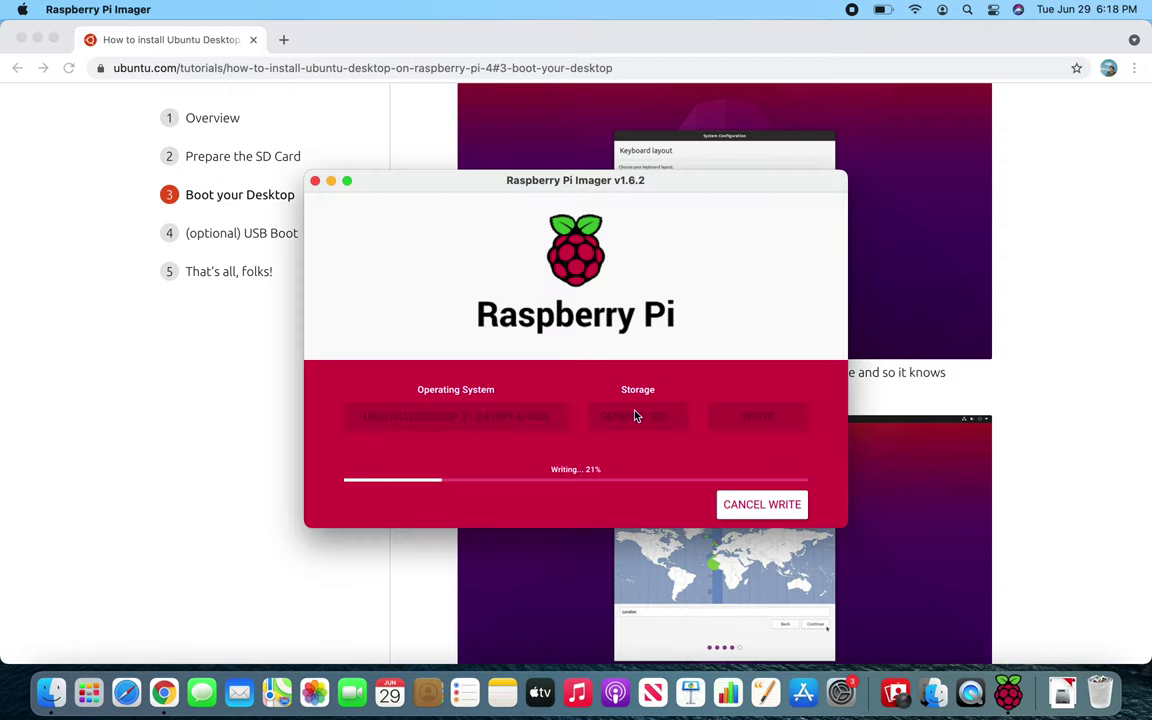